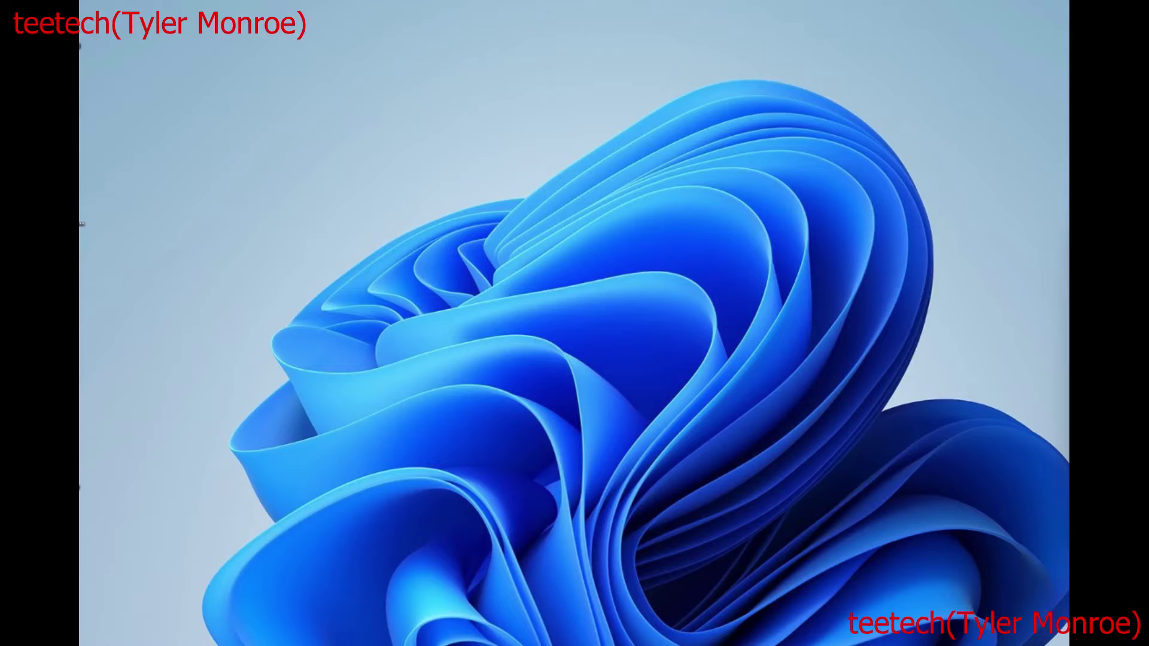
- Review the Notepad notes with the Linux and BSD bridge commands, then minimize them to show Device Manager
key(alt+Tab)
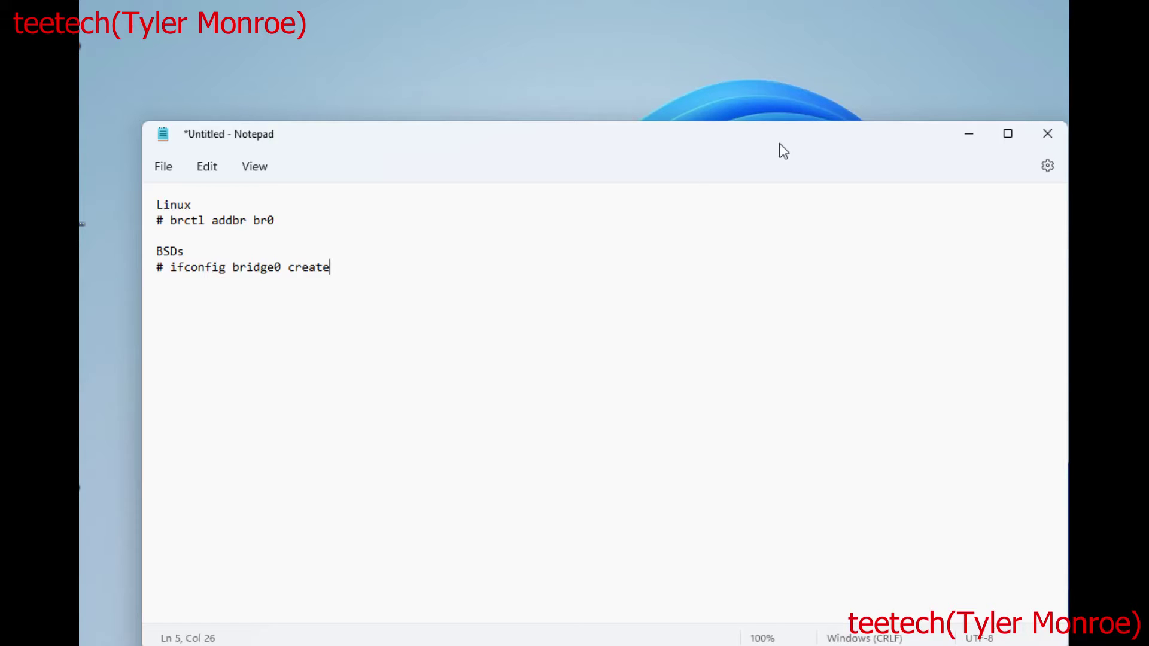
key(super+Down)
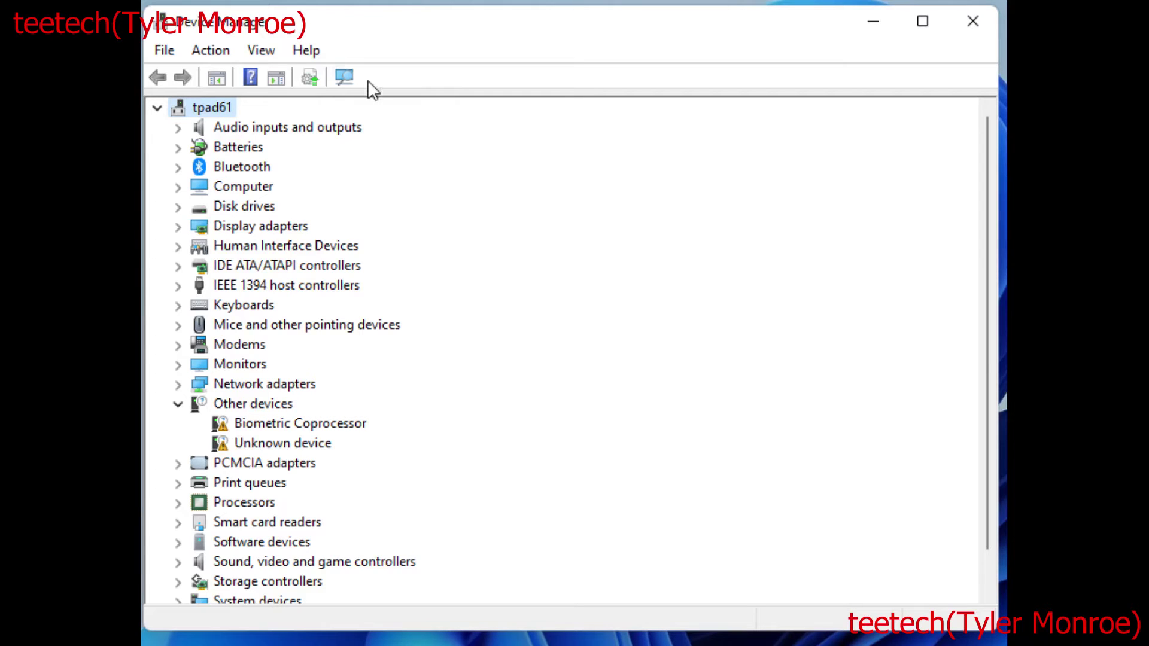
- Start Add legacy hardware, choosing manual selection and the Network adapters hardware type
click(215, 52)
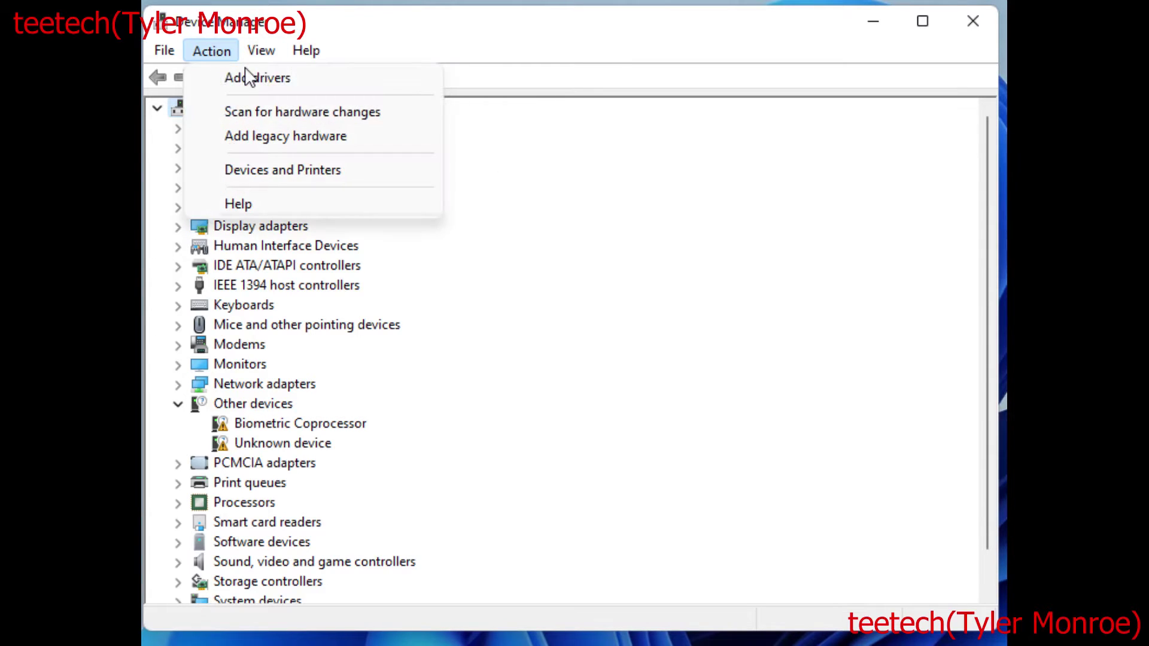
click(311, 142)
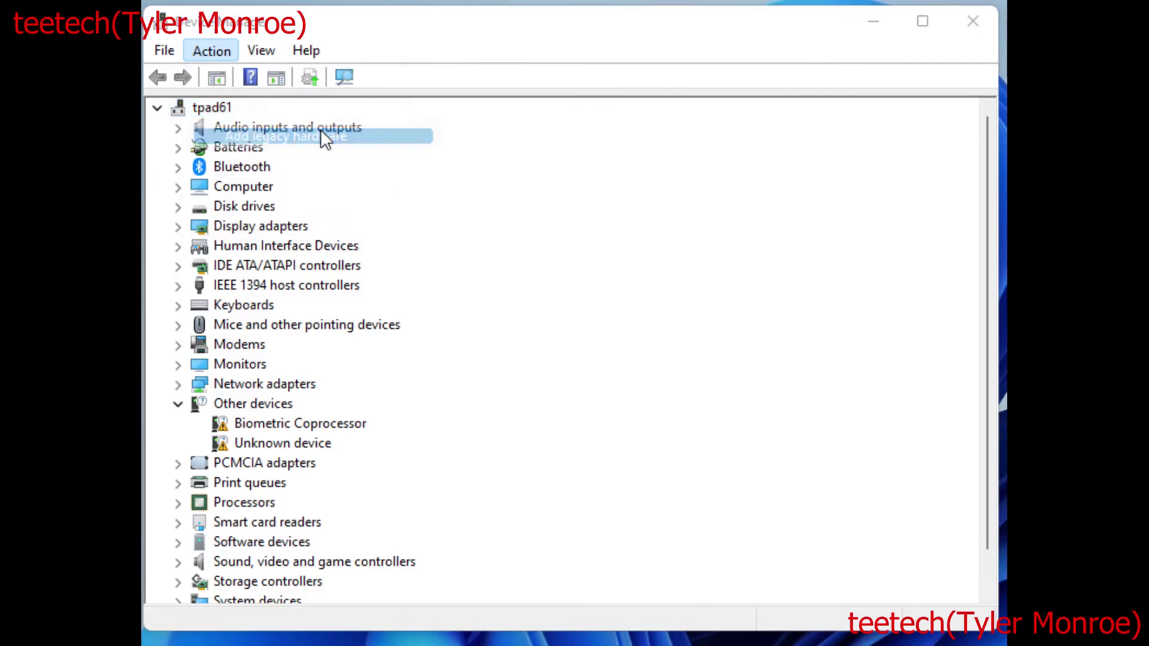
click(658, 559)
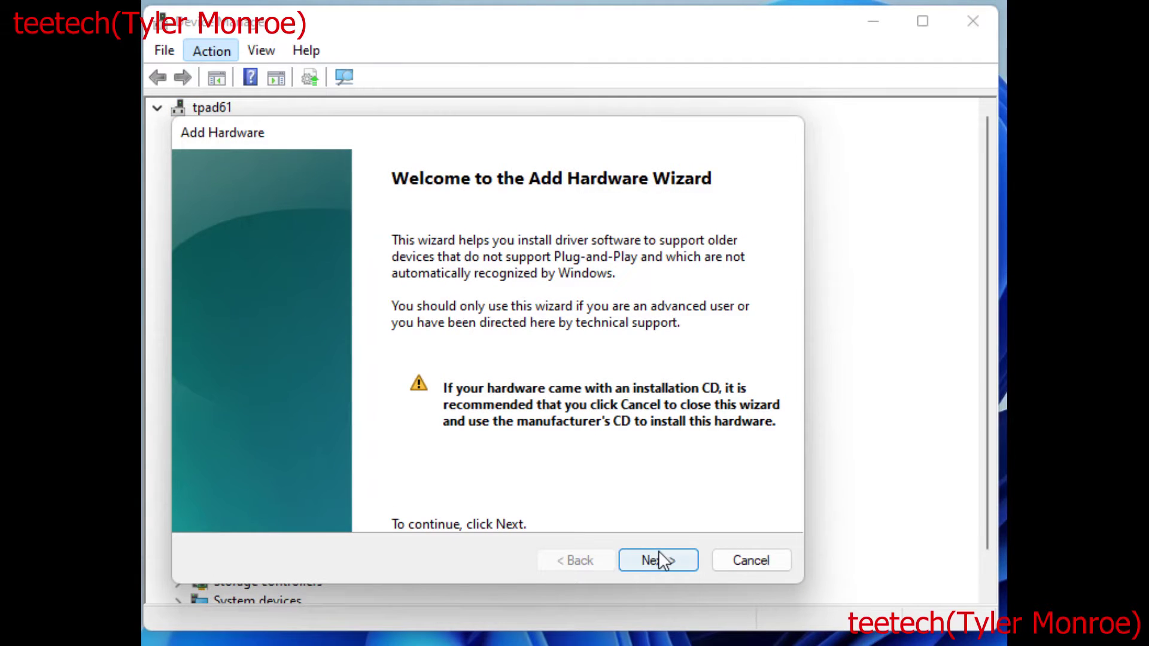
click(522, 371)
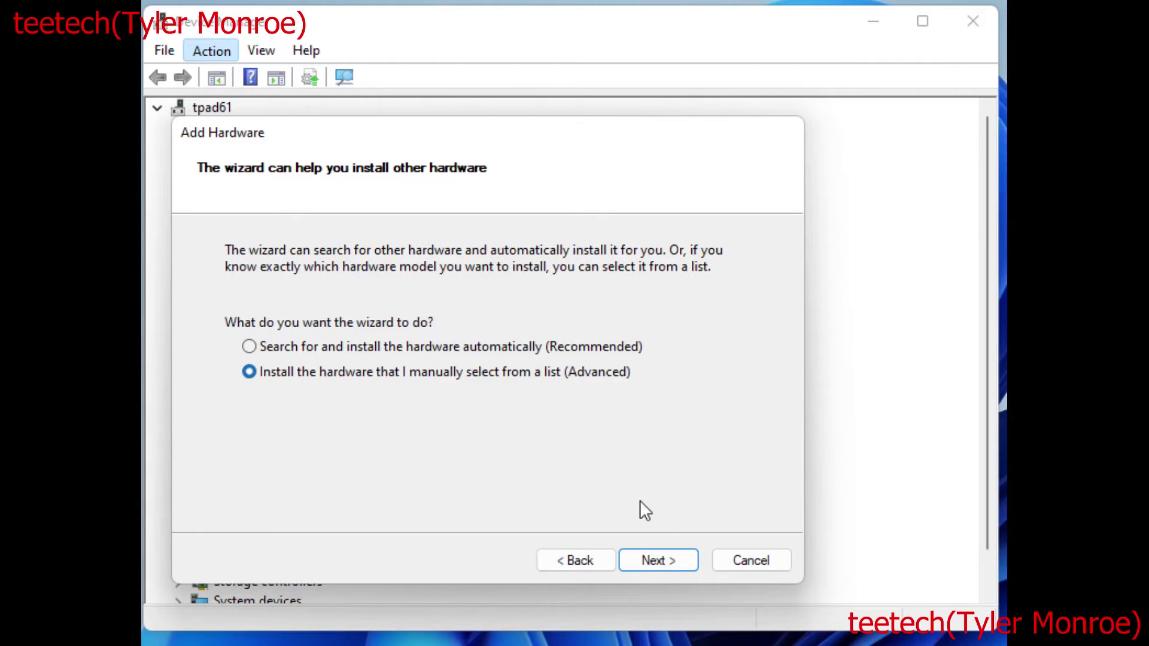
click(664, 563)
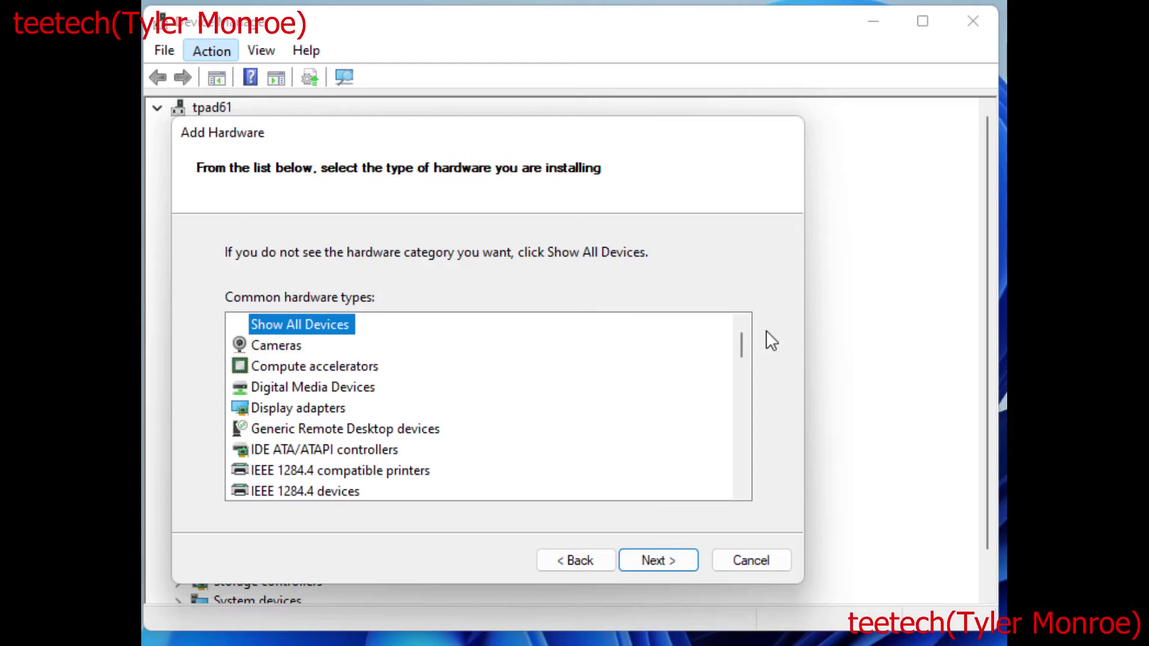
drag(741, 340, 746, 392)
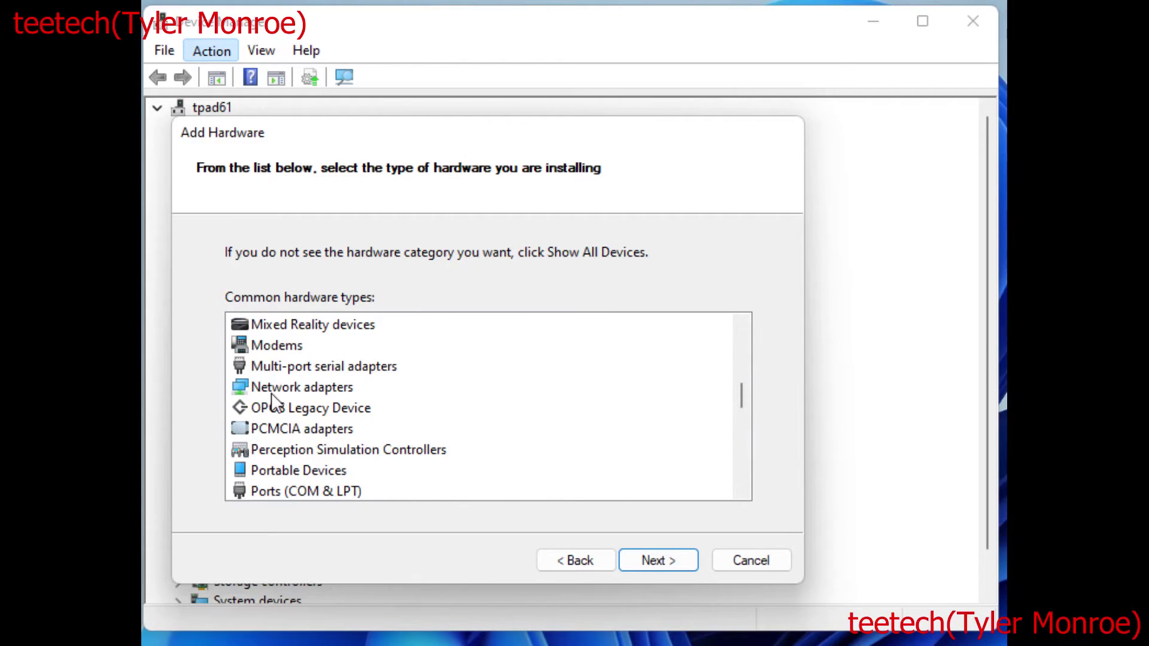
click(295, 387)
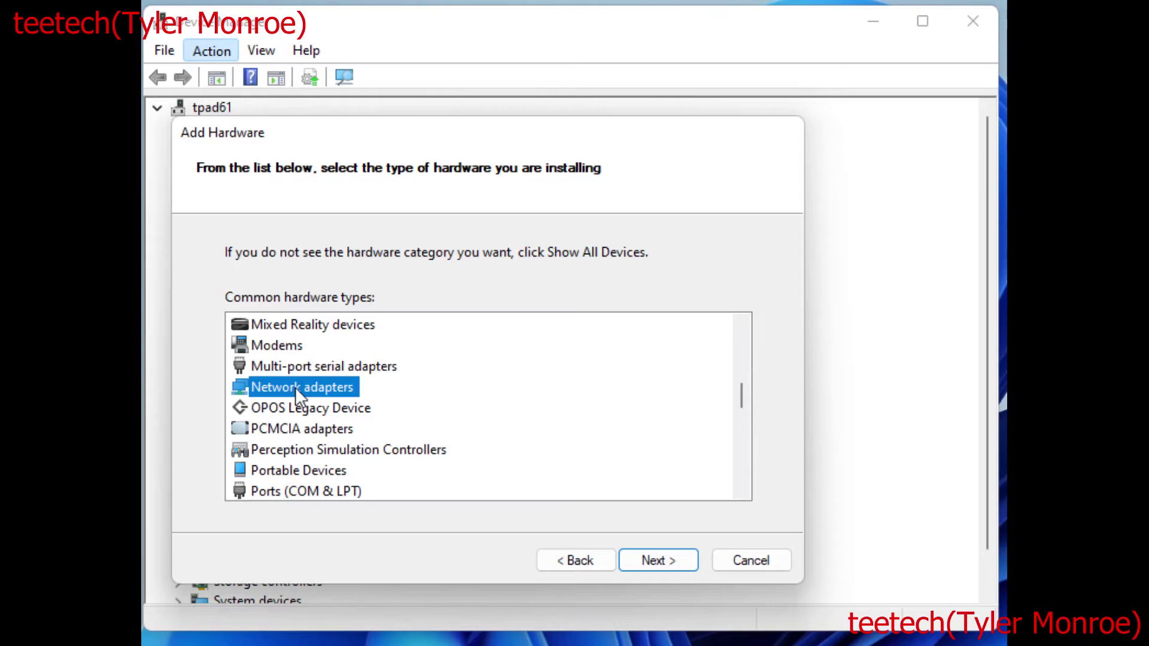
click(652, 560)
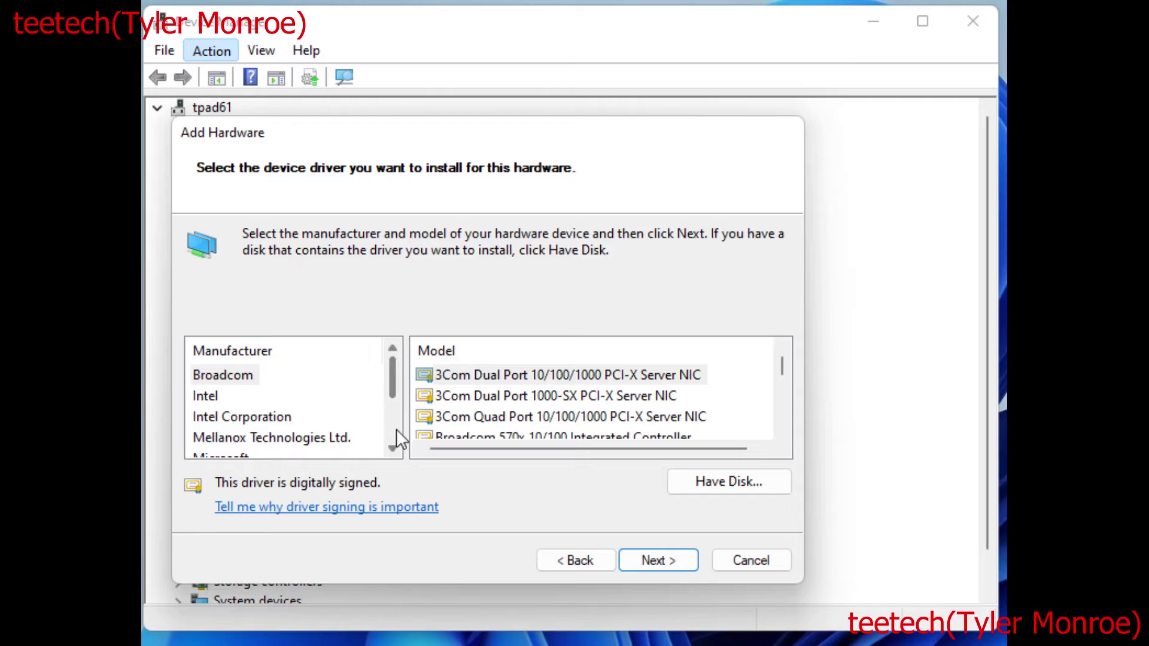
- Install the Microsoft KM-TEST Loopback Adapter and locate it under Network adapters
click(393, 447)
click(393, 447)
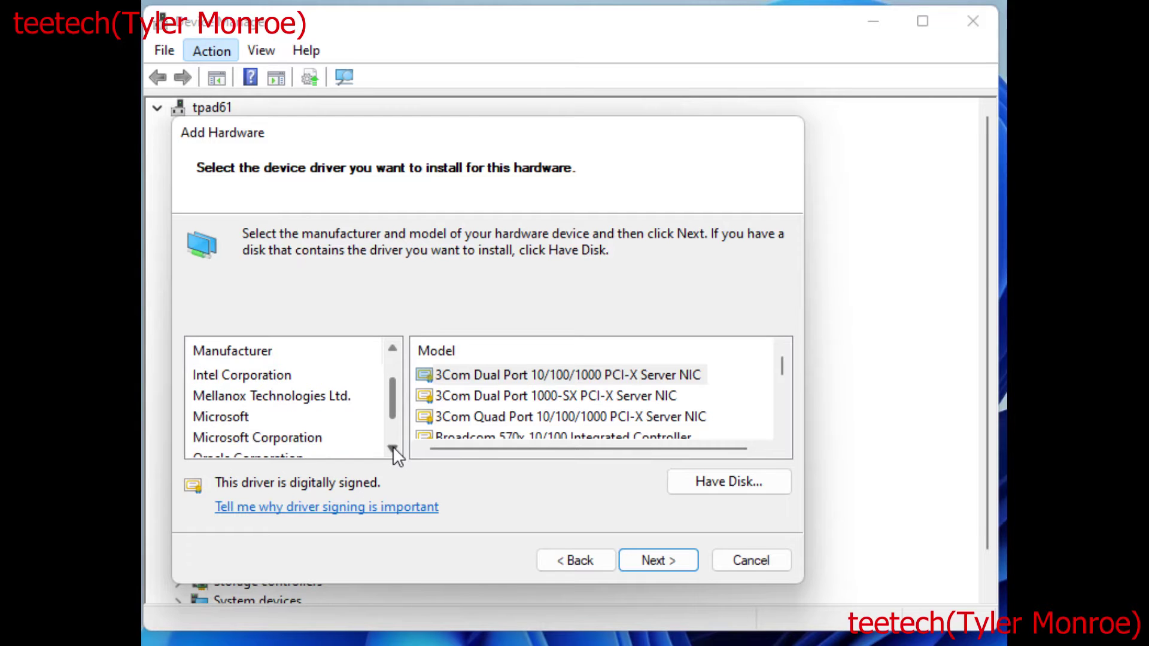
click(208, 416)
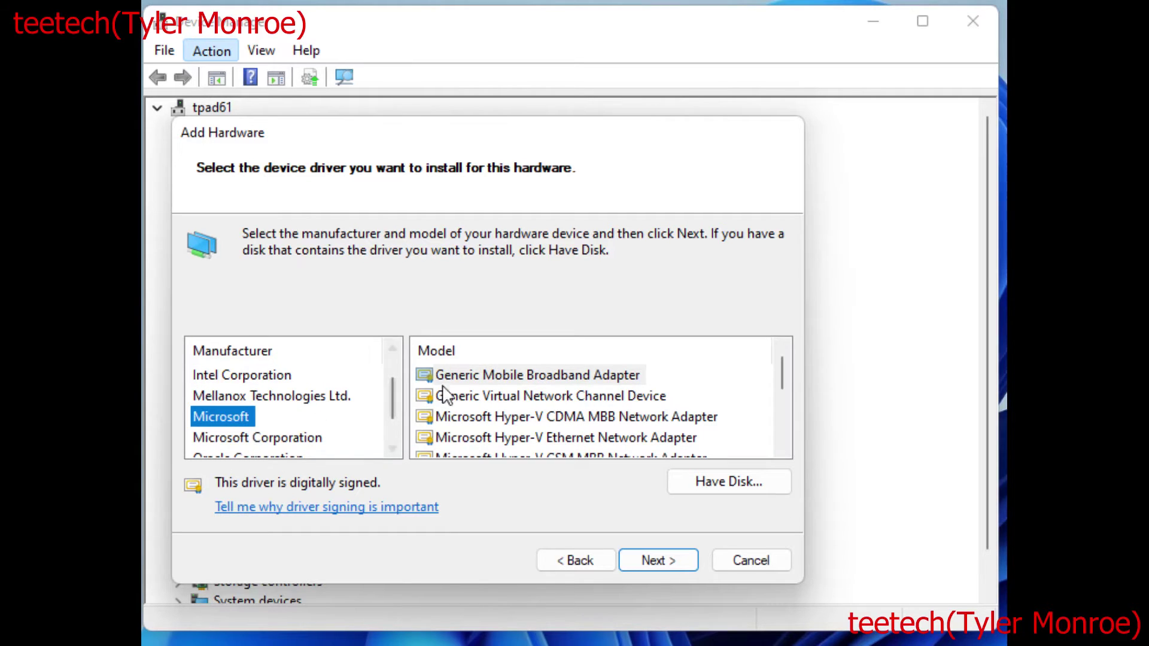
drag(784, 371, 789, 425)
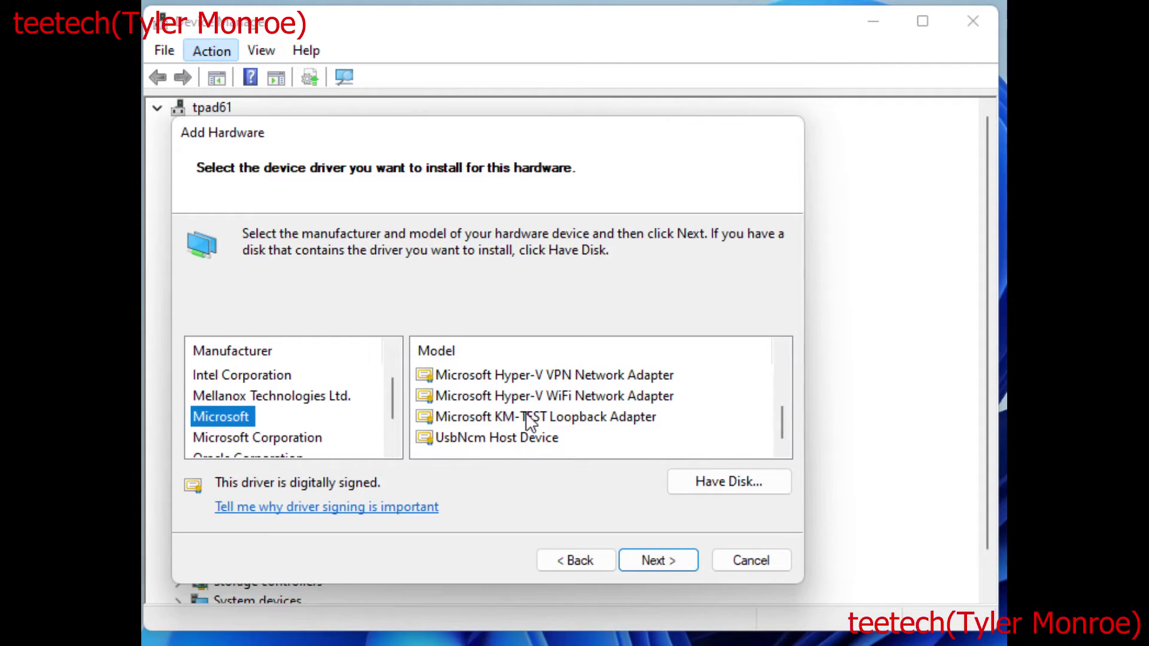
click(577, 418)
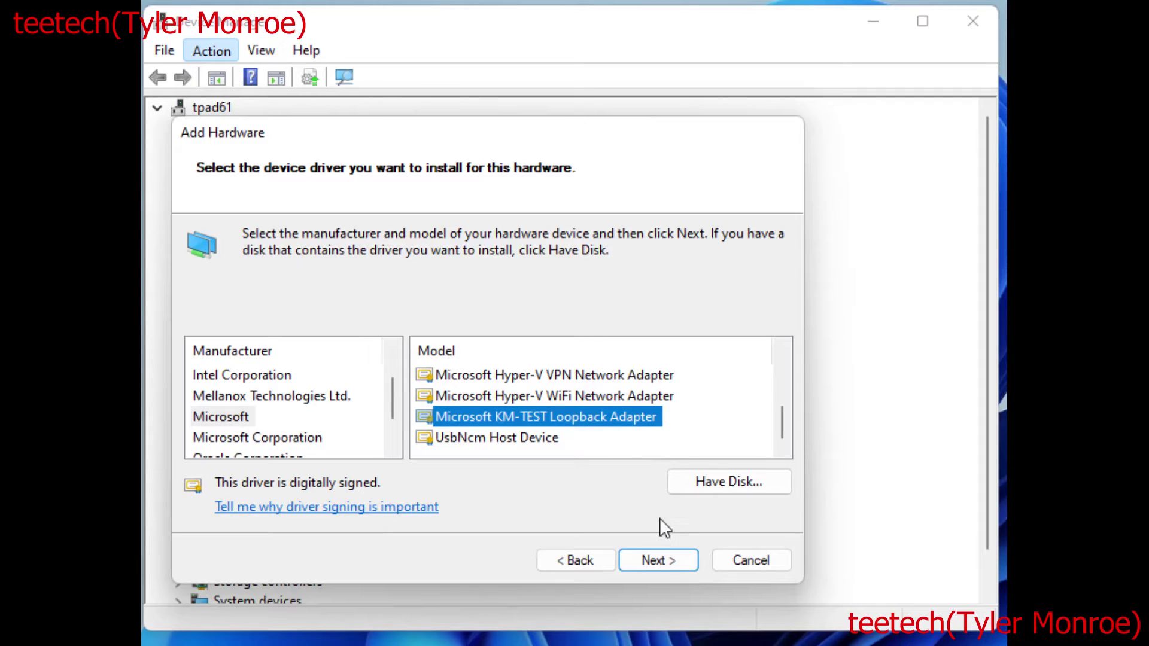
click(668, 558)
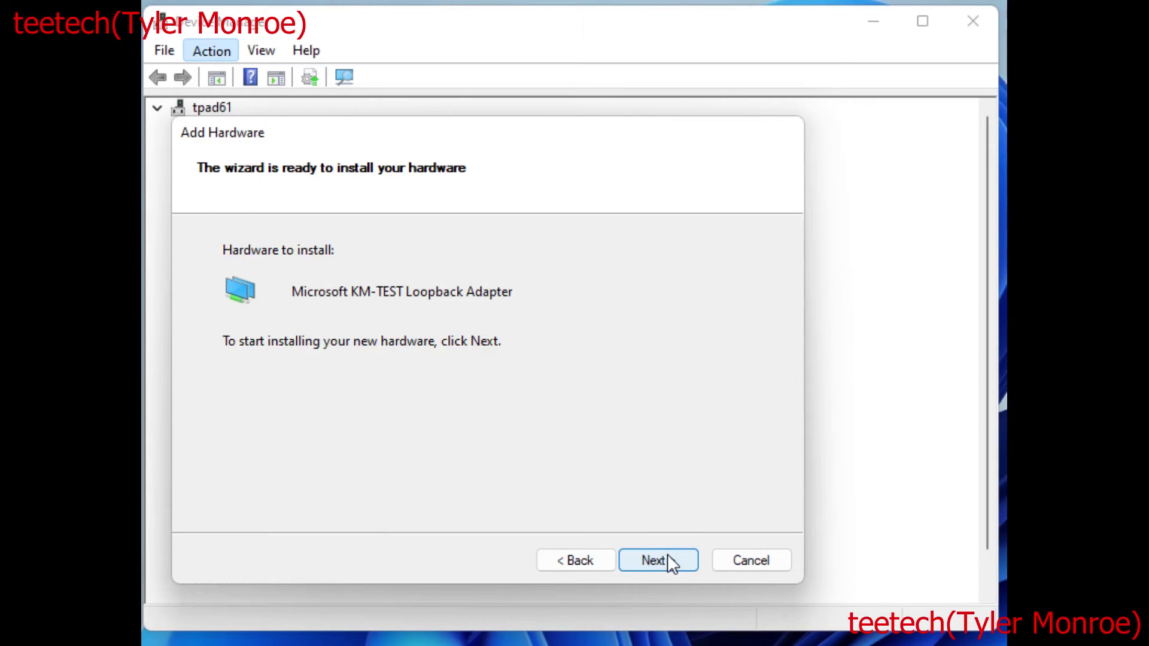
click(667, 559)
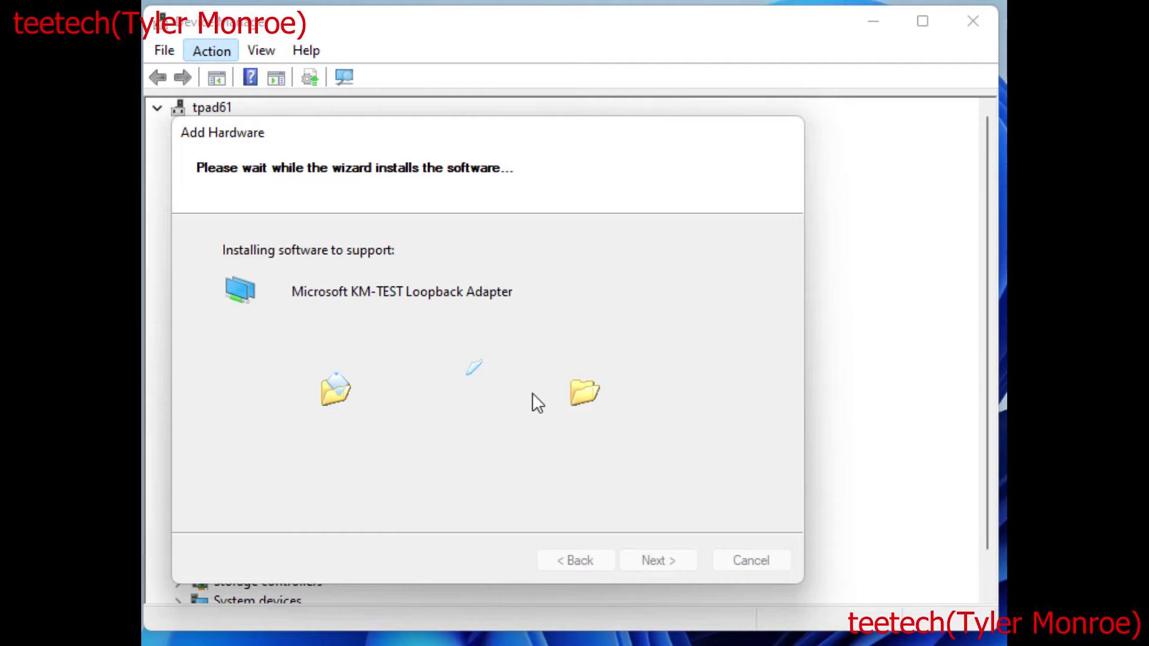
click(679, 560)
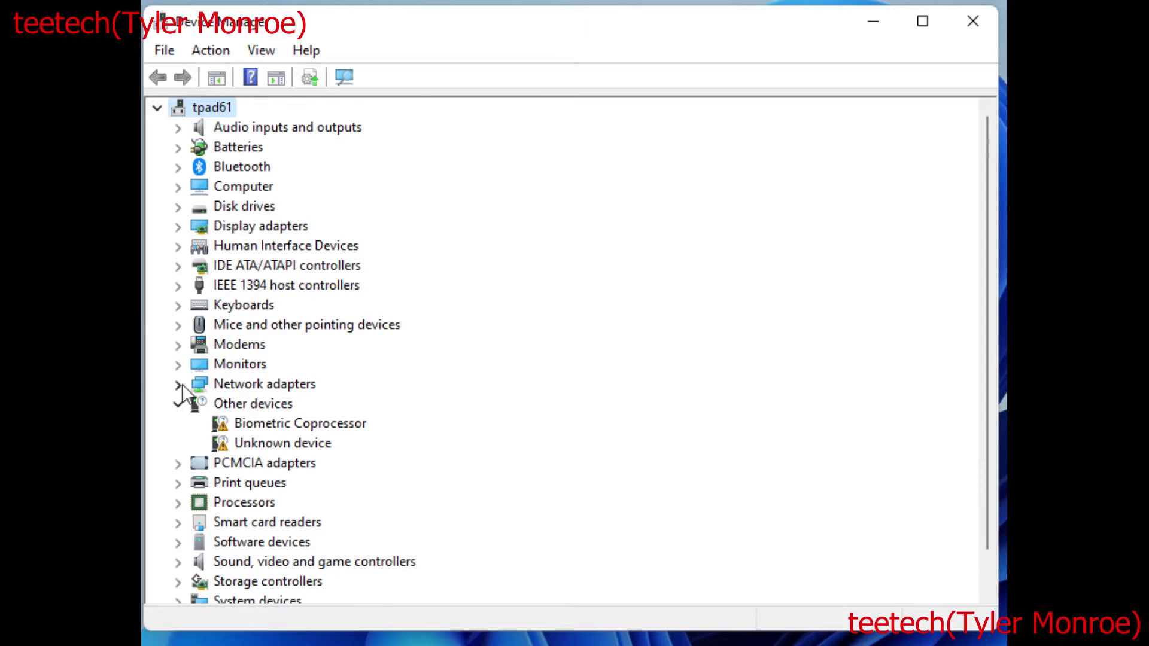
click(181, 384)
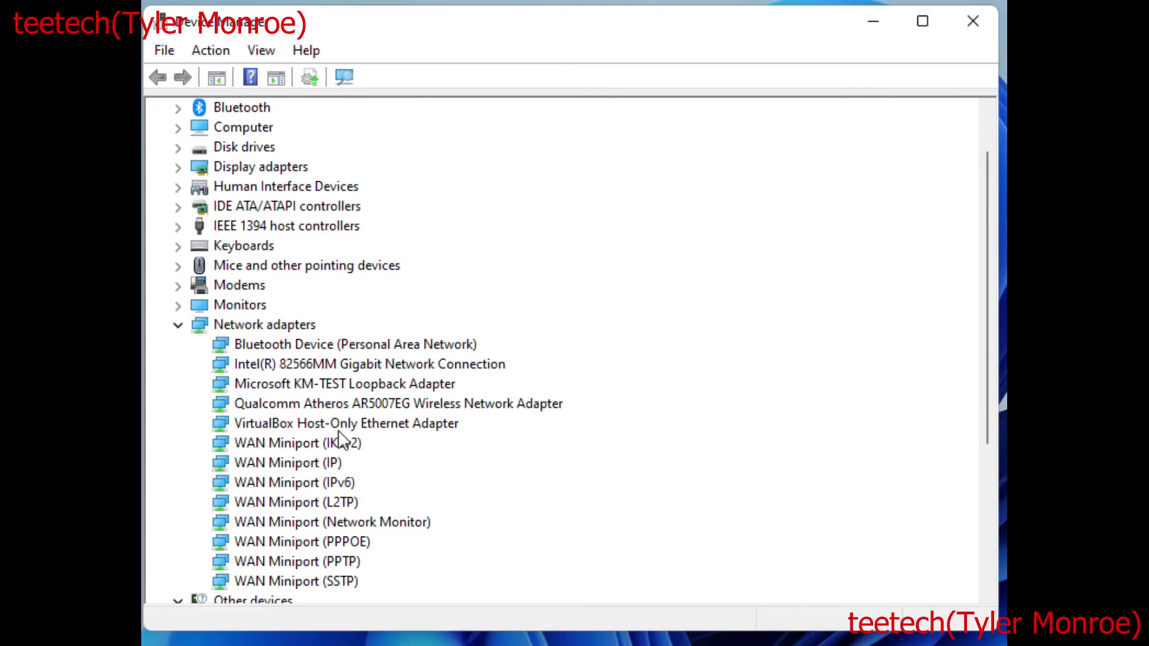
click(371, 384)
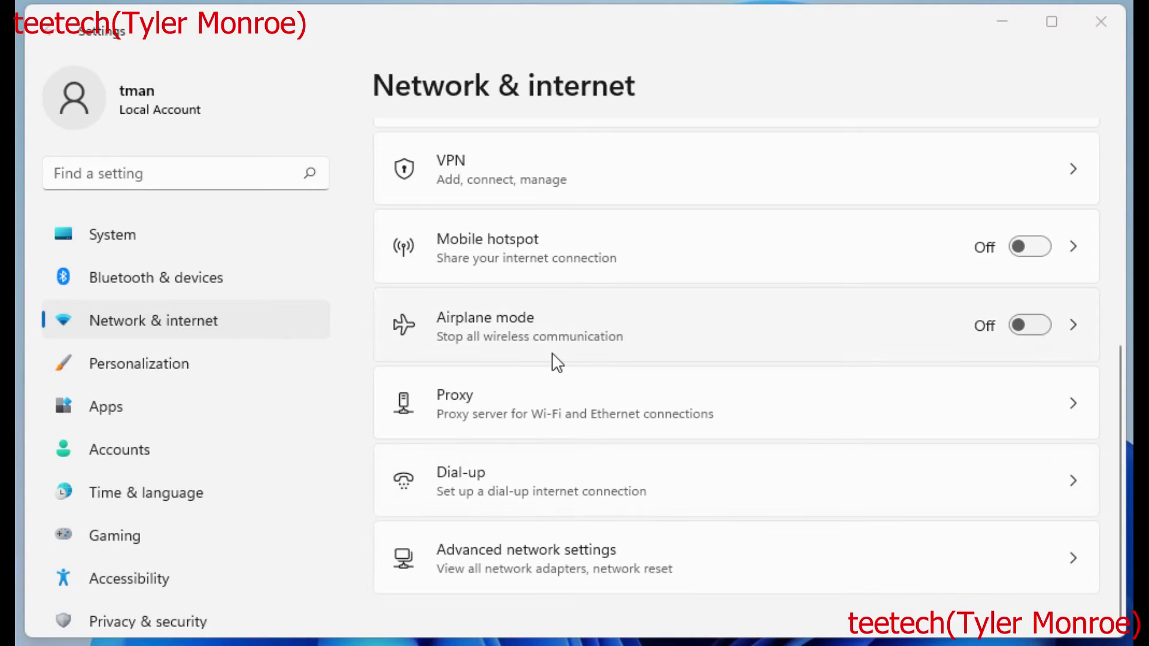
- Show the additional properties of Ethernet 2, the Microsoft KM-TEST Loopback Adapter, in Advanced network settings
click(586, 556)
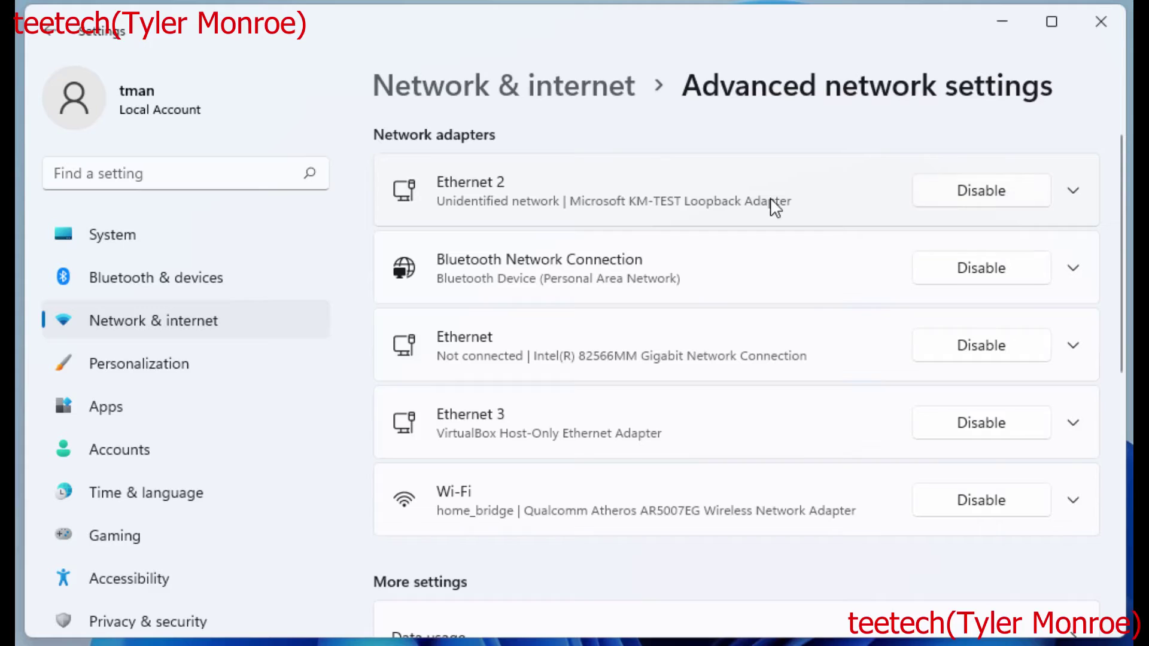
click(1073, 190)
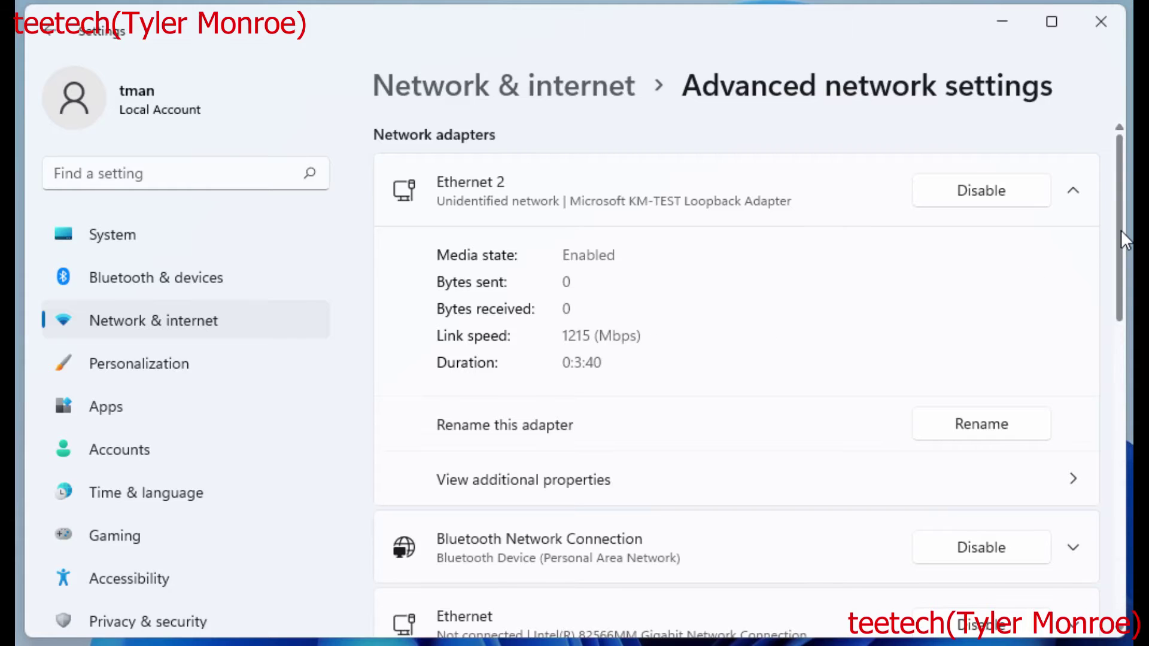
scroll(1123, 239, down, 2)
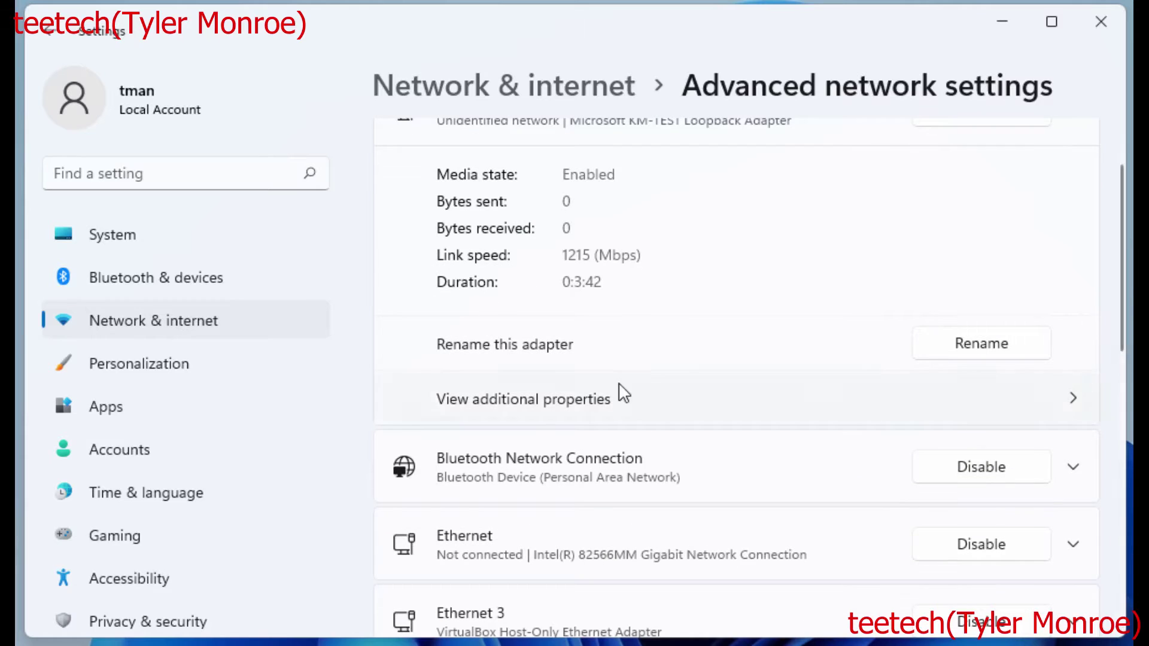
click(568, 401)
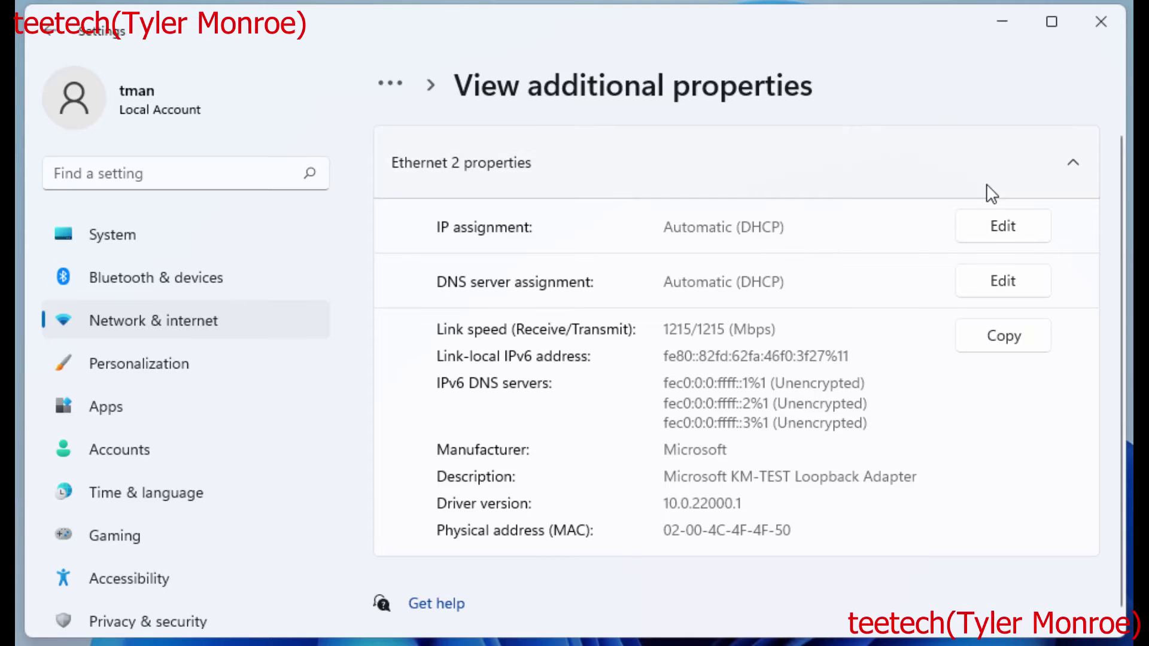
- Switch the loopback adapter's IP assignment to Manual with IPv4 turned on
click(1018, 227)
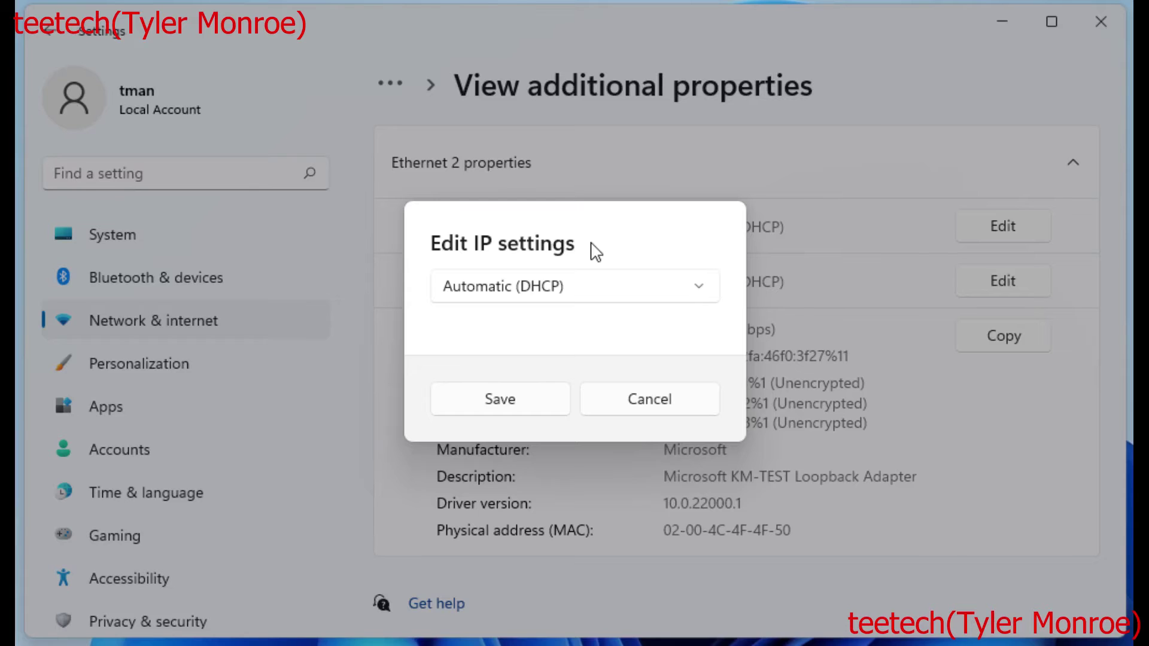
click(604, 290)
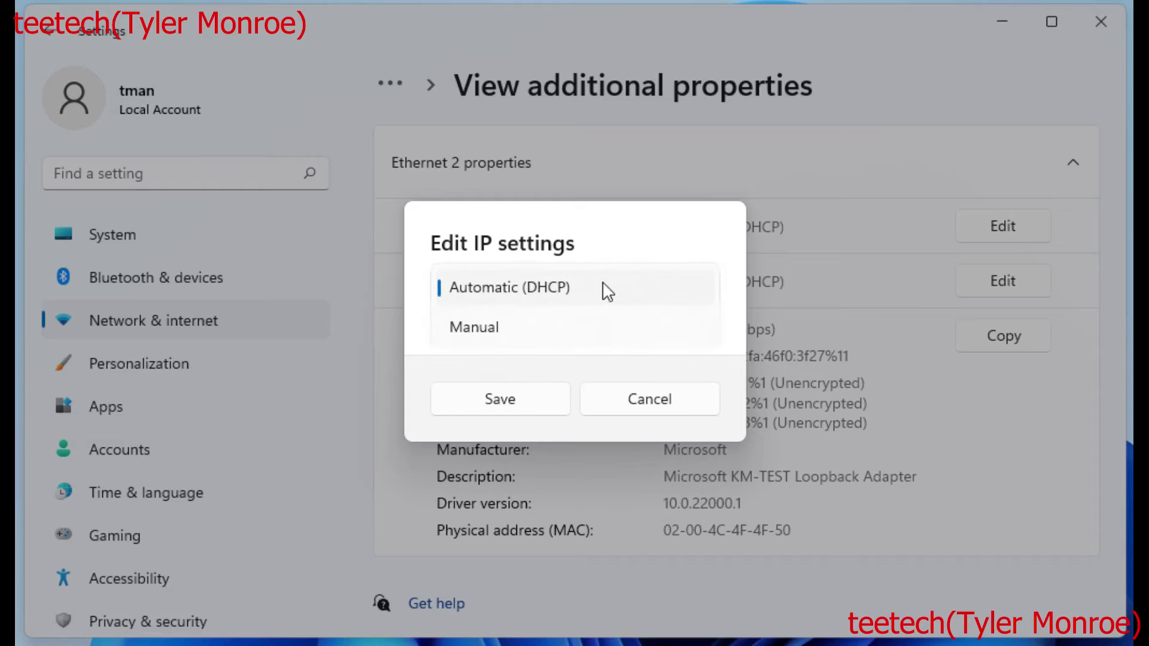
click(537, 333)
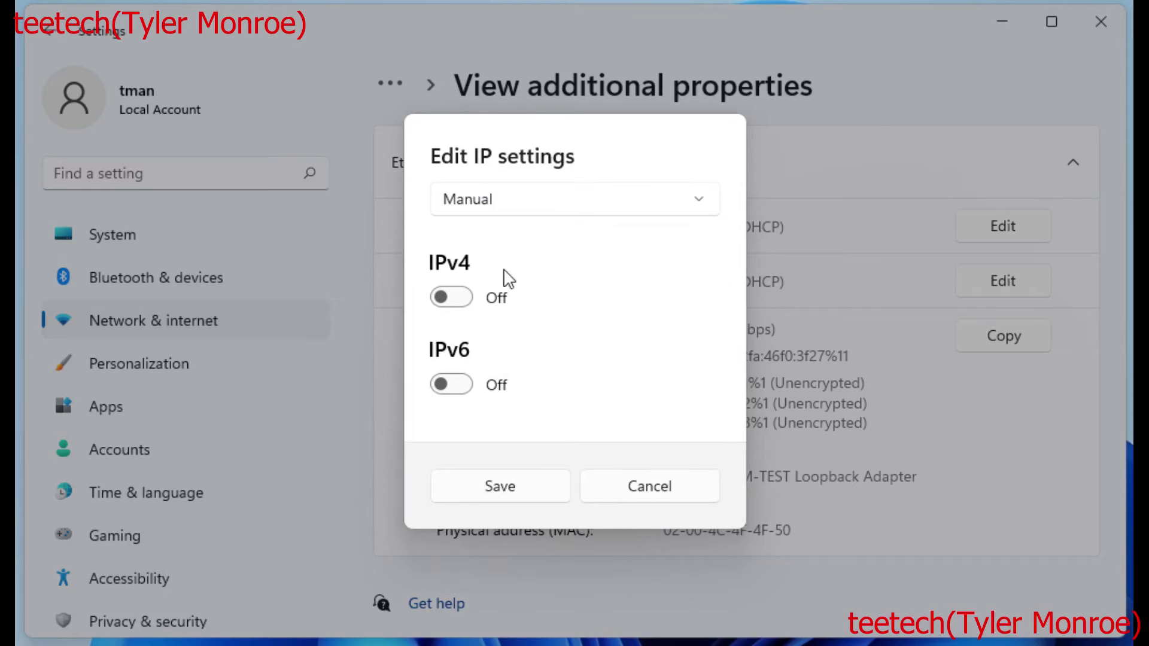
click(447, 299)
- Enter IP 192.168.10.2, mask 255.255.255.0, gateway 192.168.10.1, DNS 4.2.2.2, and save
click(521, 266)
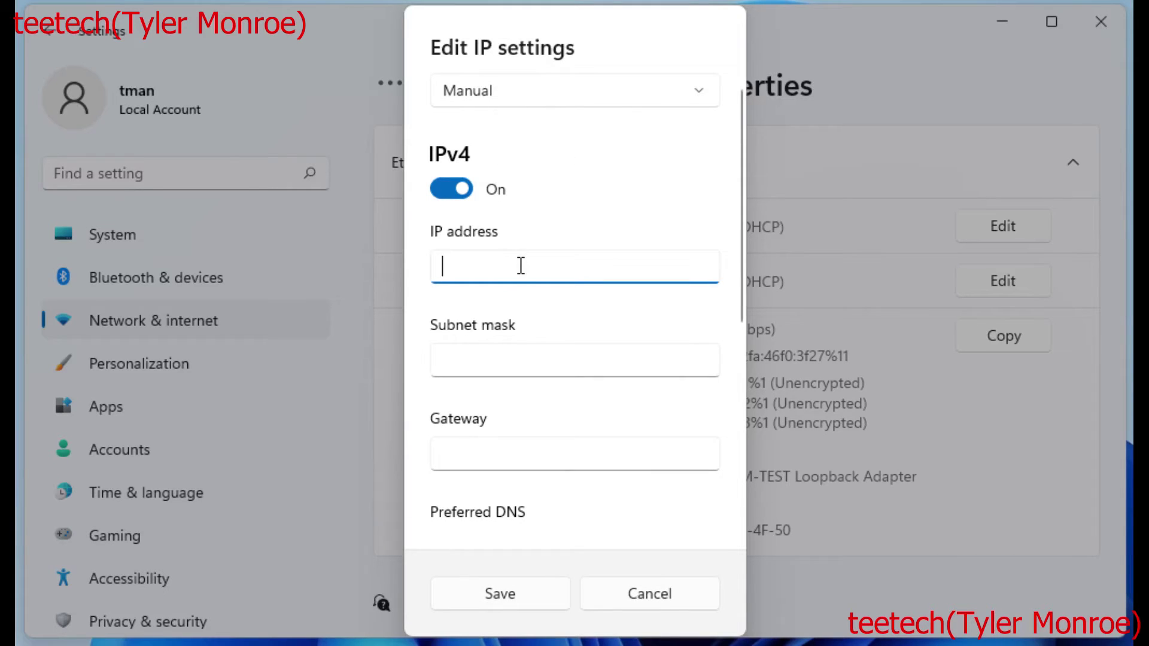
text(192.168.)
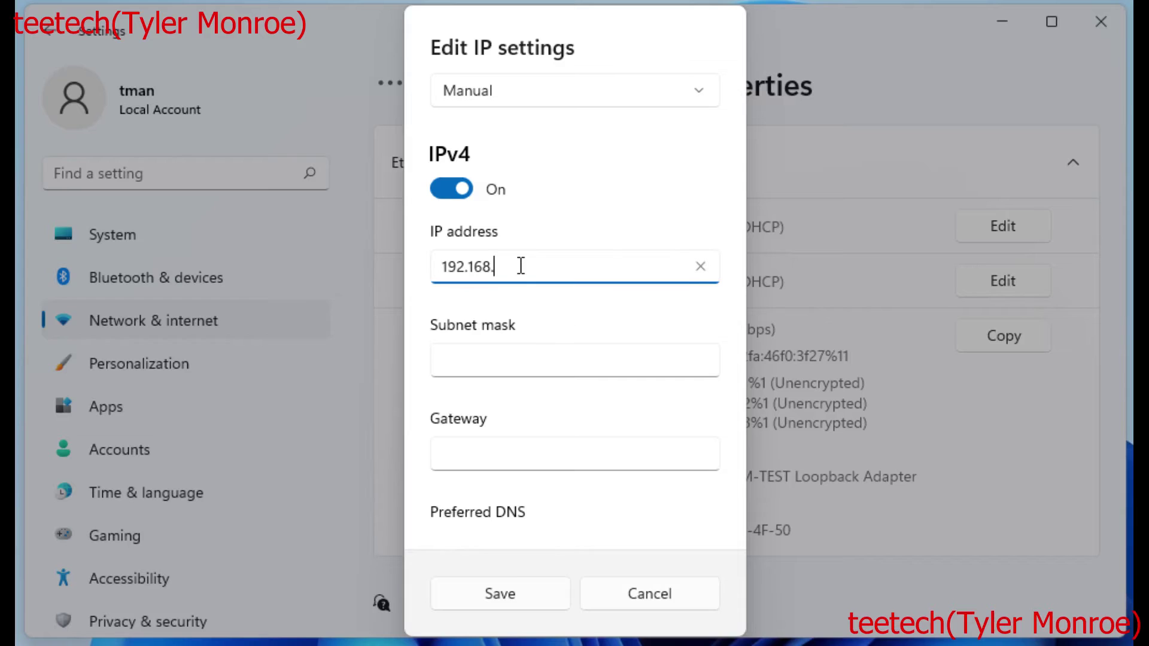
text(10.2)
key(Tab)
text(2)
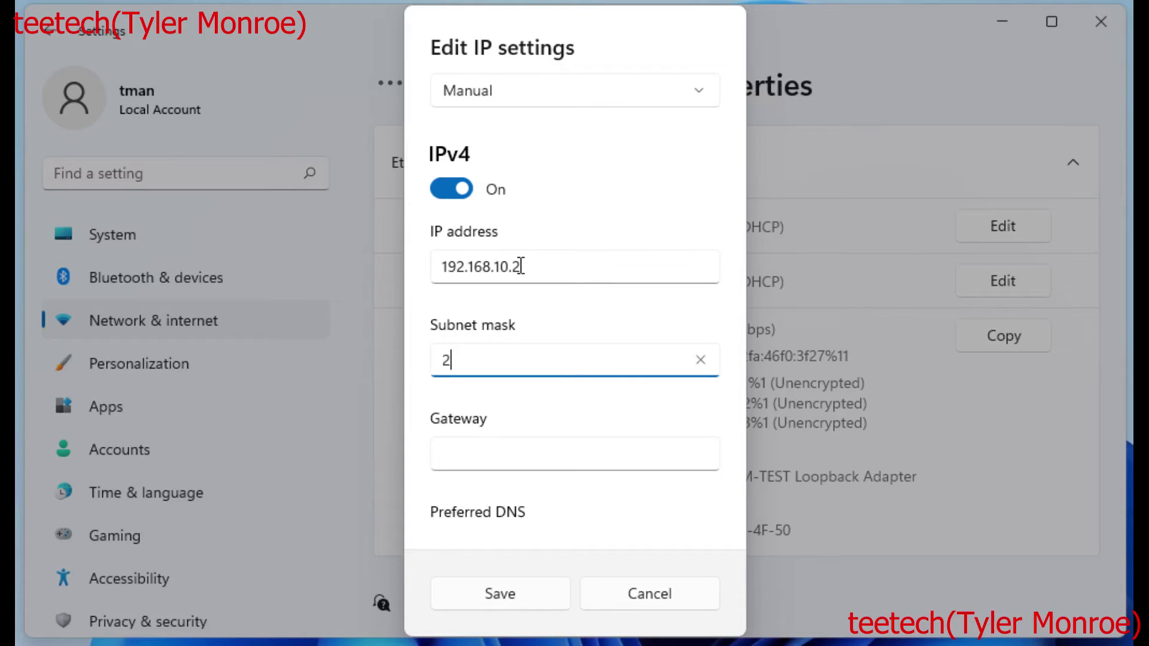
text(55.255.255.0)
key(Tab)
text(192.168.10.1)
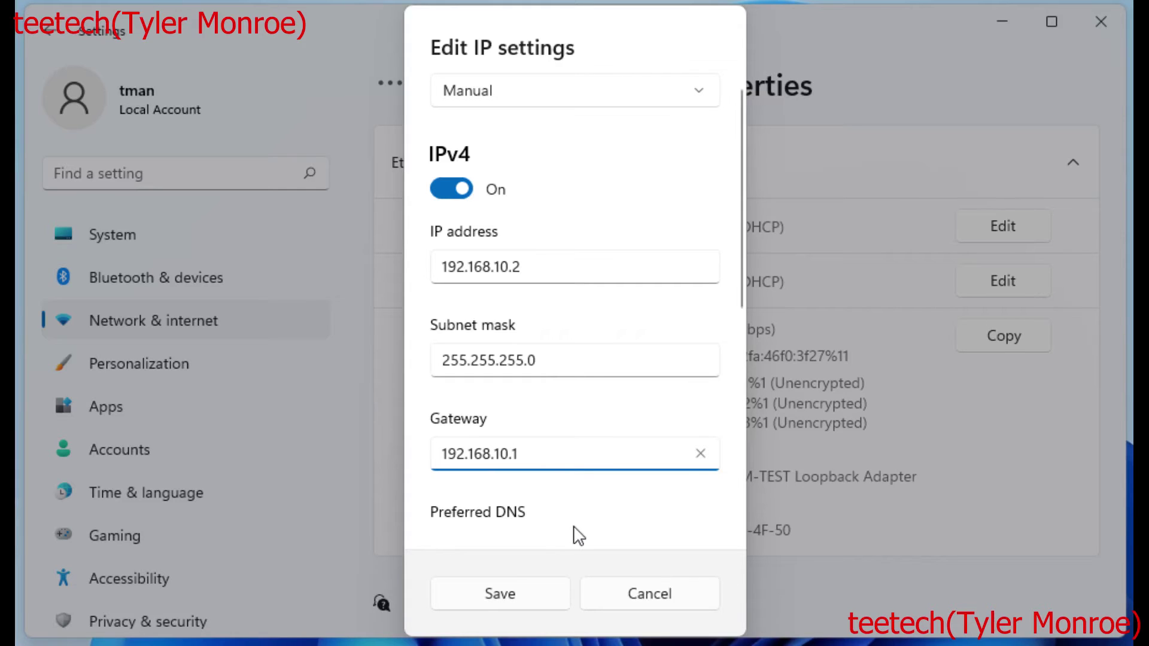
key(Tab)
text(4.2..2)
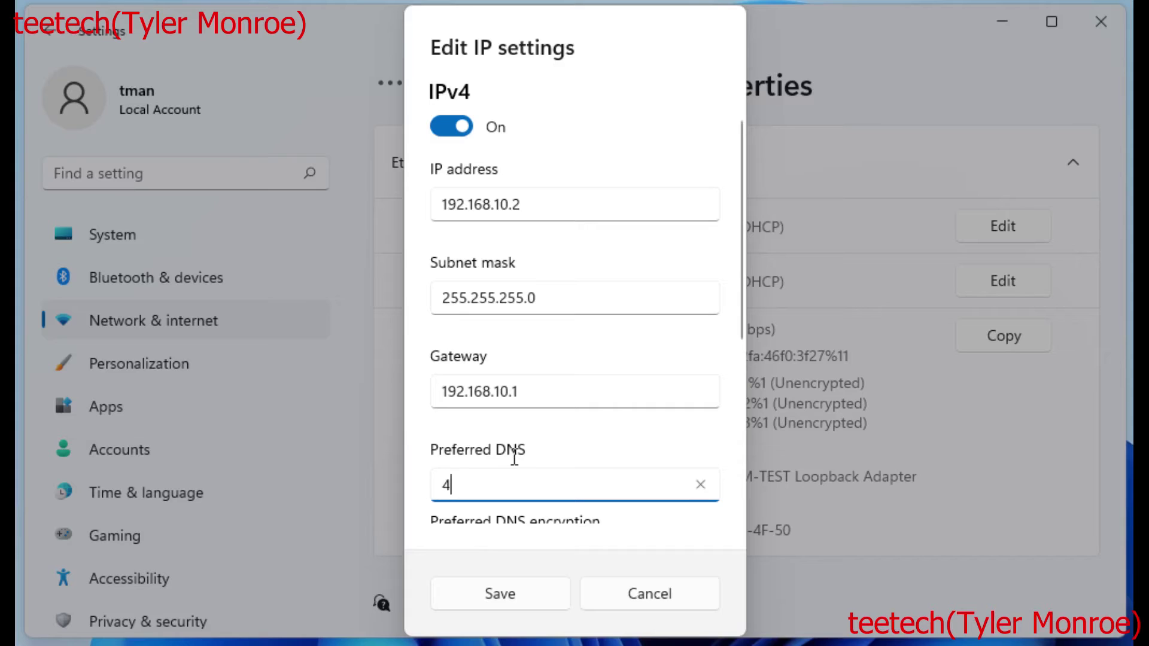
key(BackSpace)
key(BackSpace)
key(BackSpace)
text(.2.2)
click(505, 604)
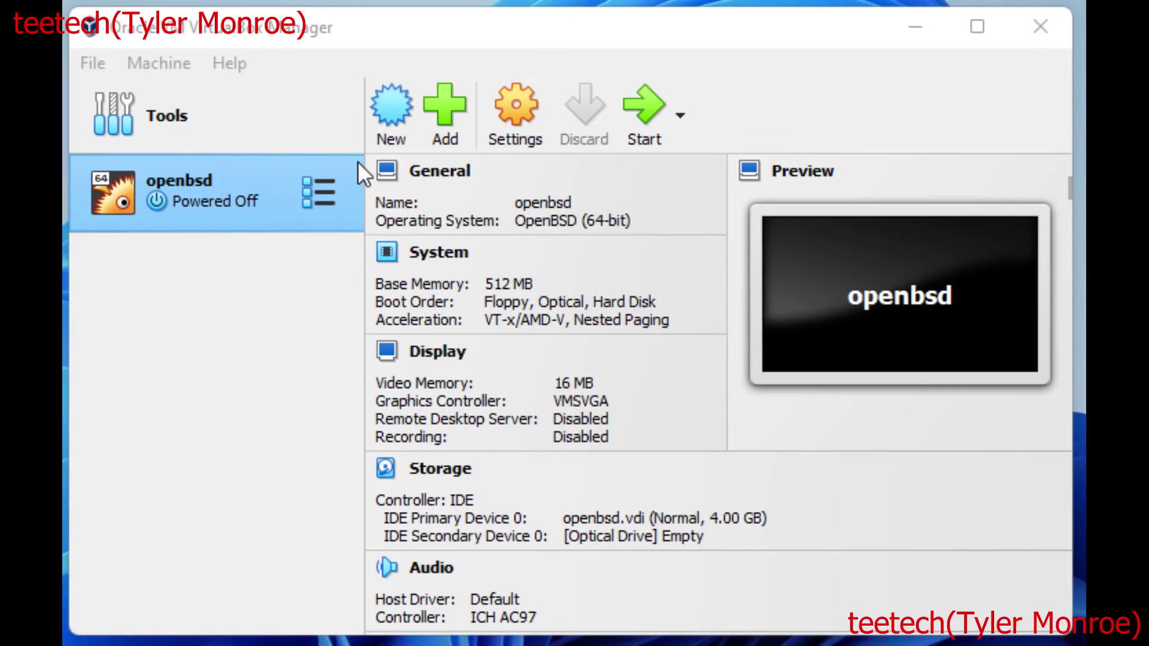
- Set the openbsd VM's Adapter 1 to Bridged Adapter on the Microsoft KM-TEST Loopback Adapter
click(507, 111)
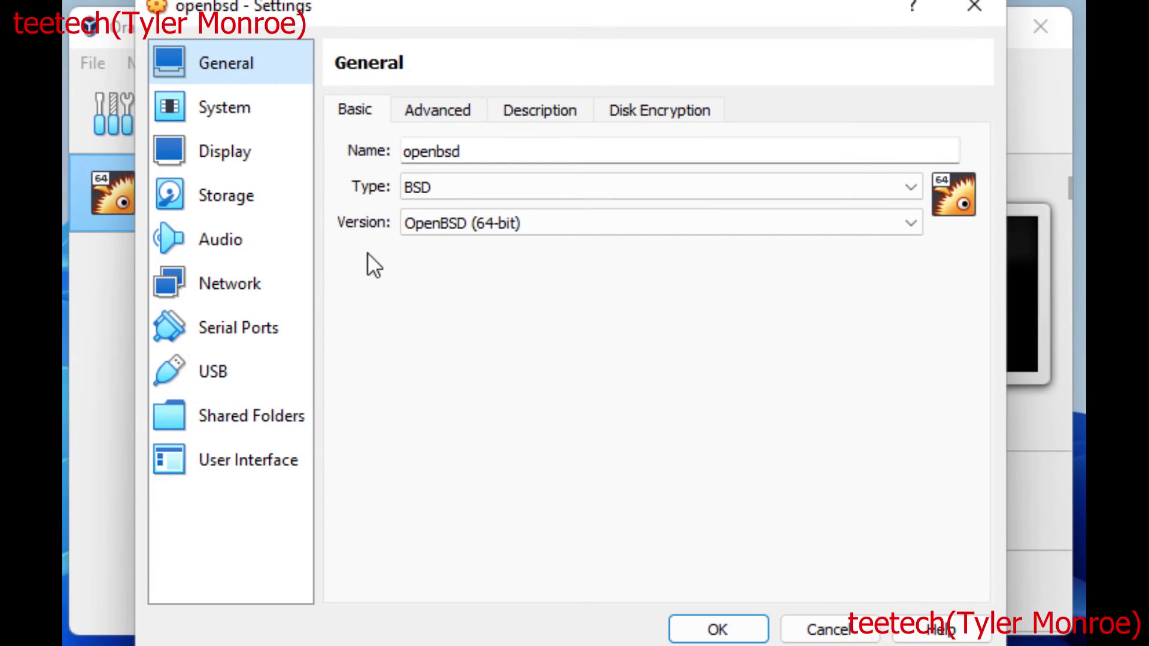
click(238, 281)
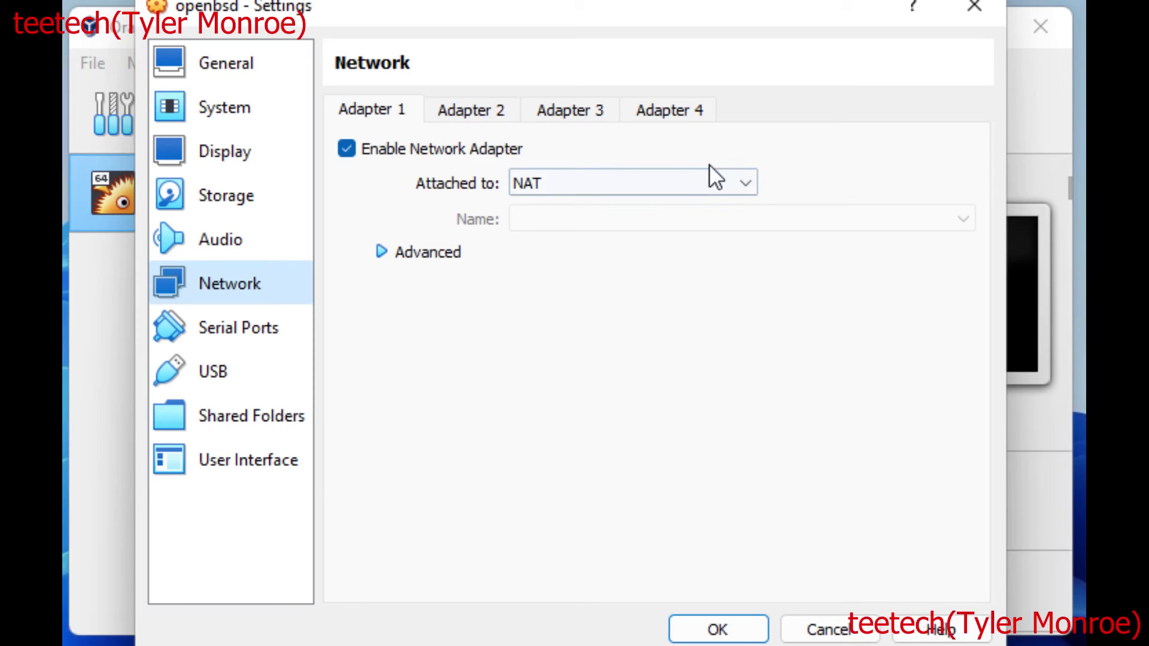
click(723, 177)
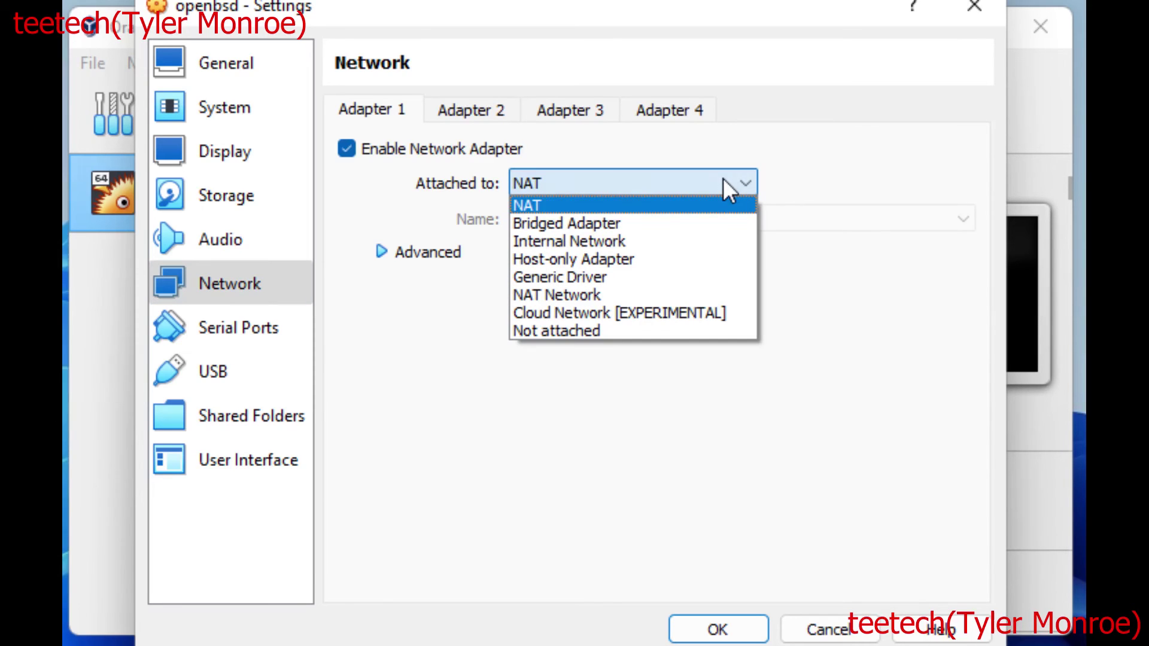
click(605, 224)
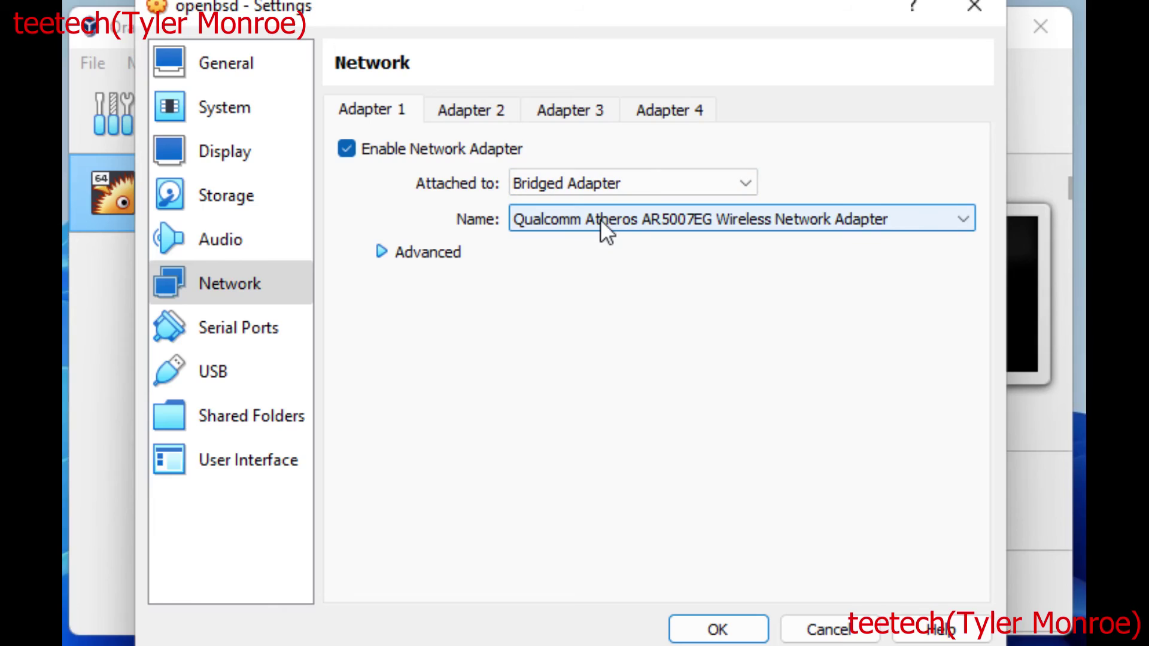
click(607, 219)
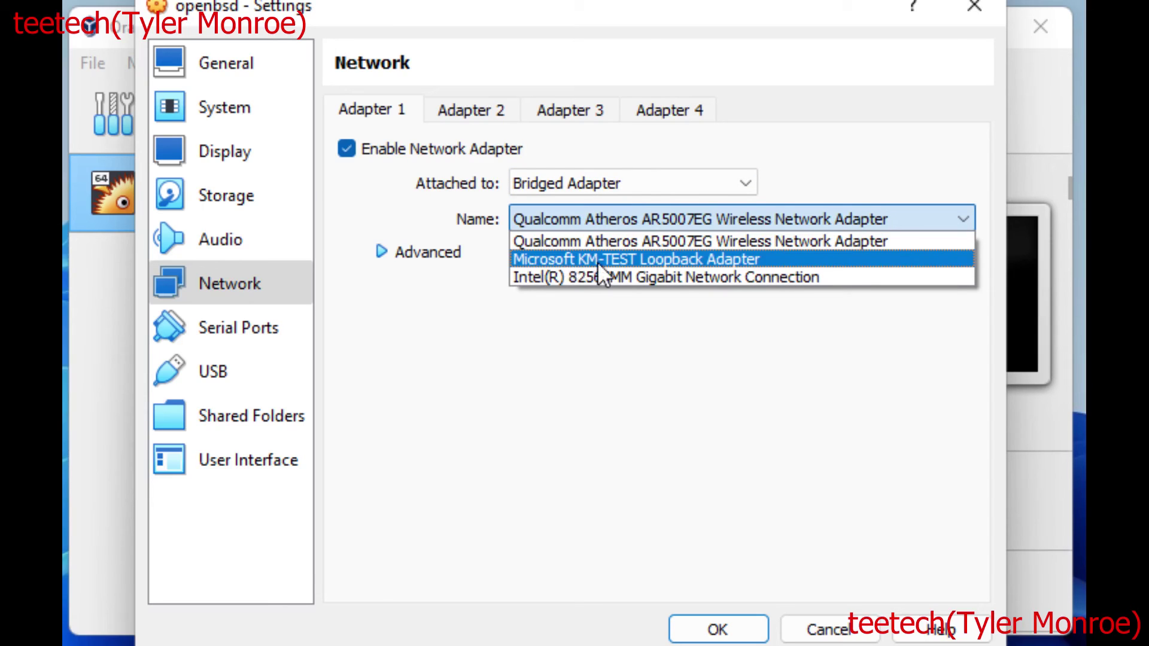
click(655, 258)
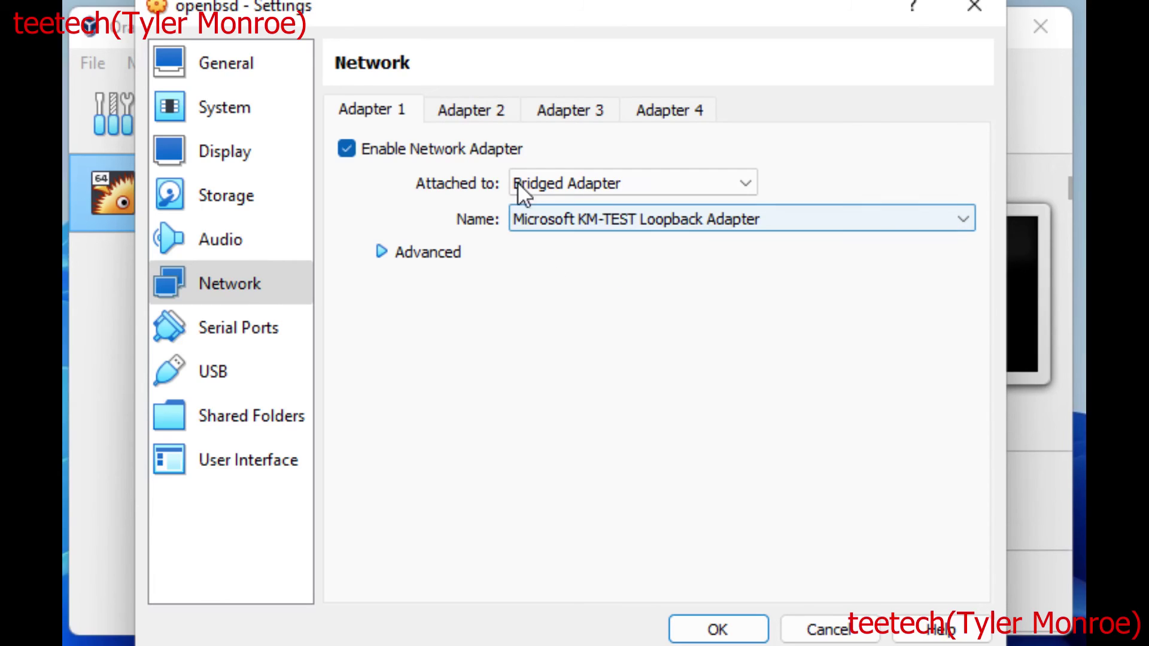
- Enable Adapter 2, bridge it to the Qualcomm Atheros AR5007EG wireless adapter, and confirm with OK
click(475, 108)
click(437, 148)
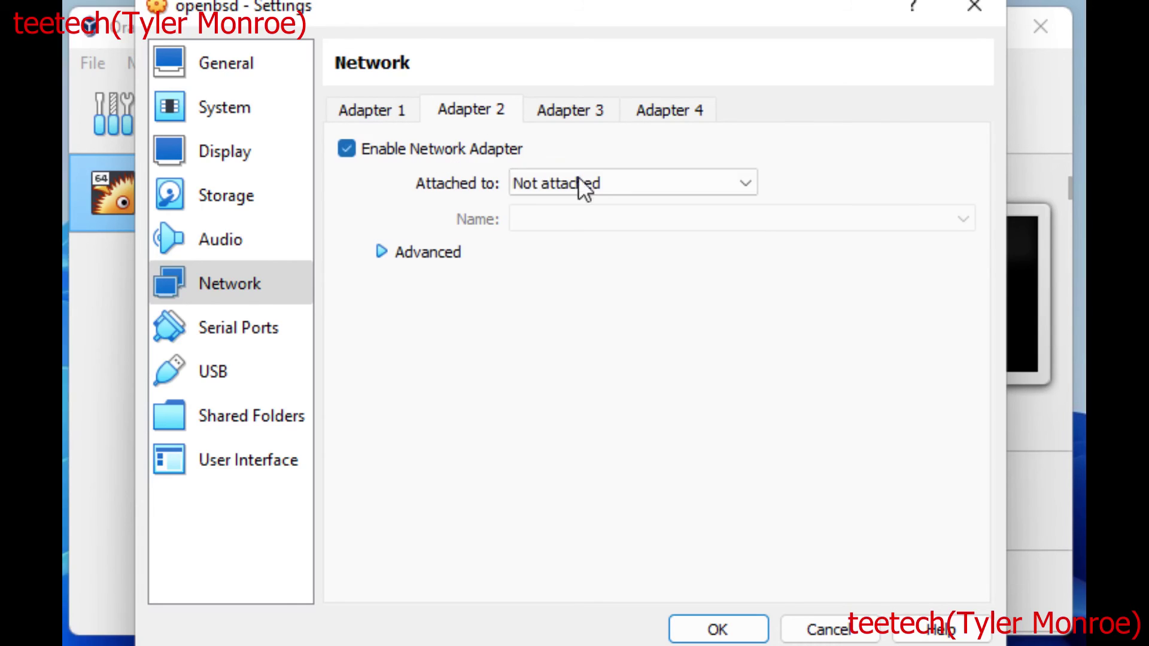
click(578, 180)
click(594, 222)
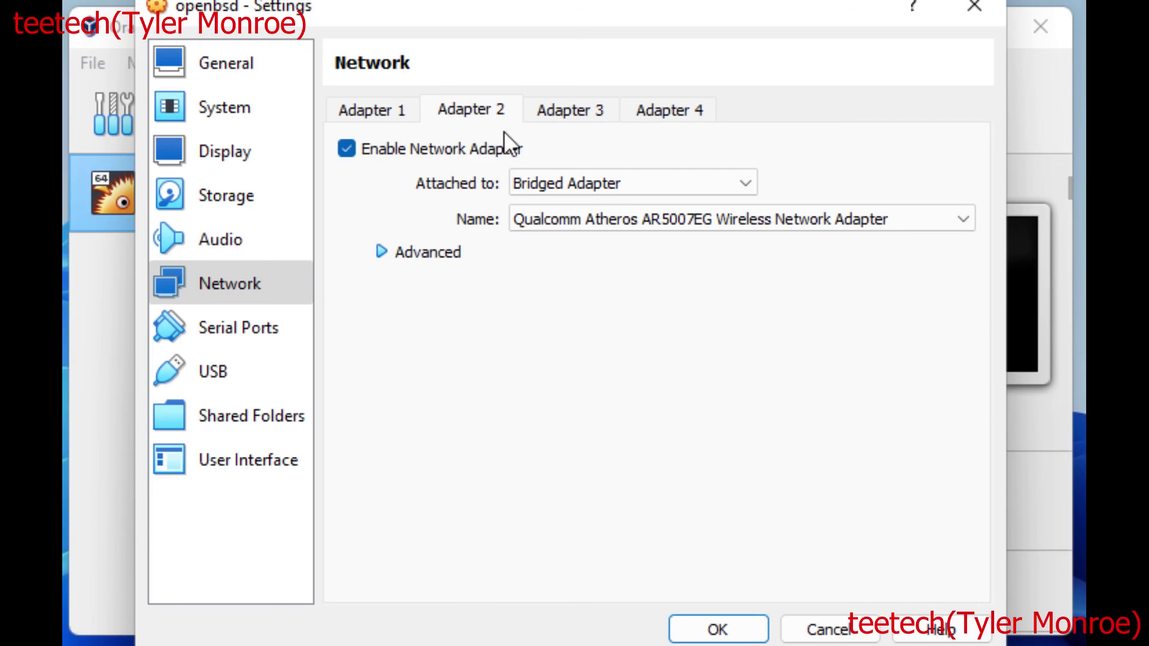
click(383, 107)
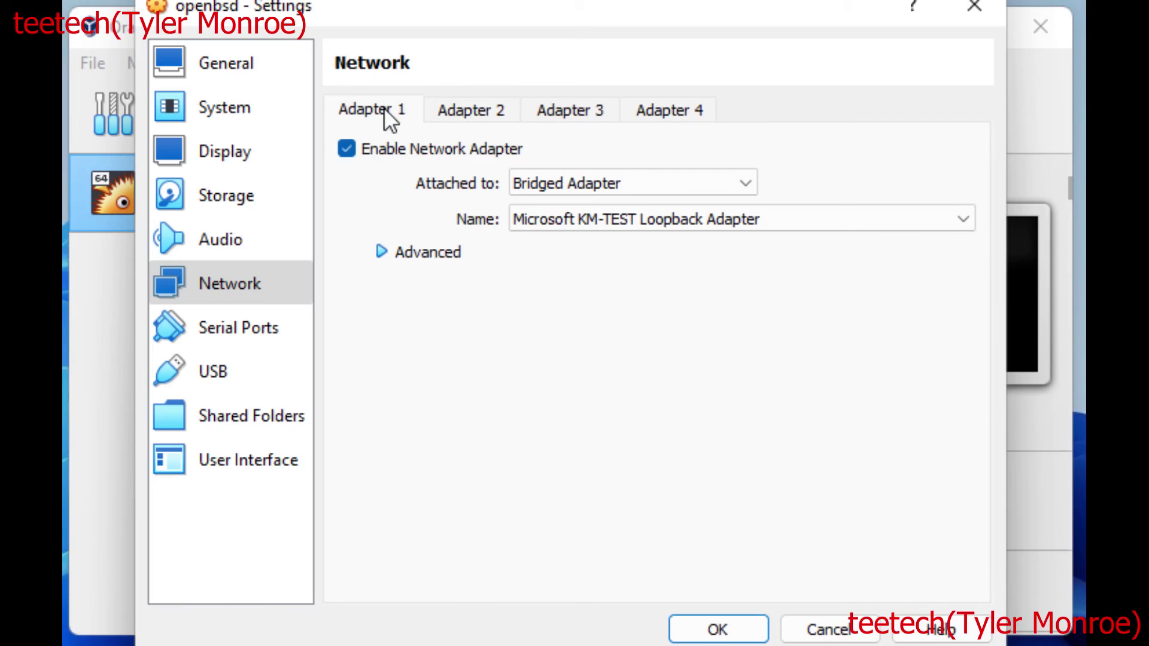
click(466, 110)
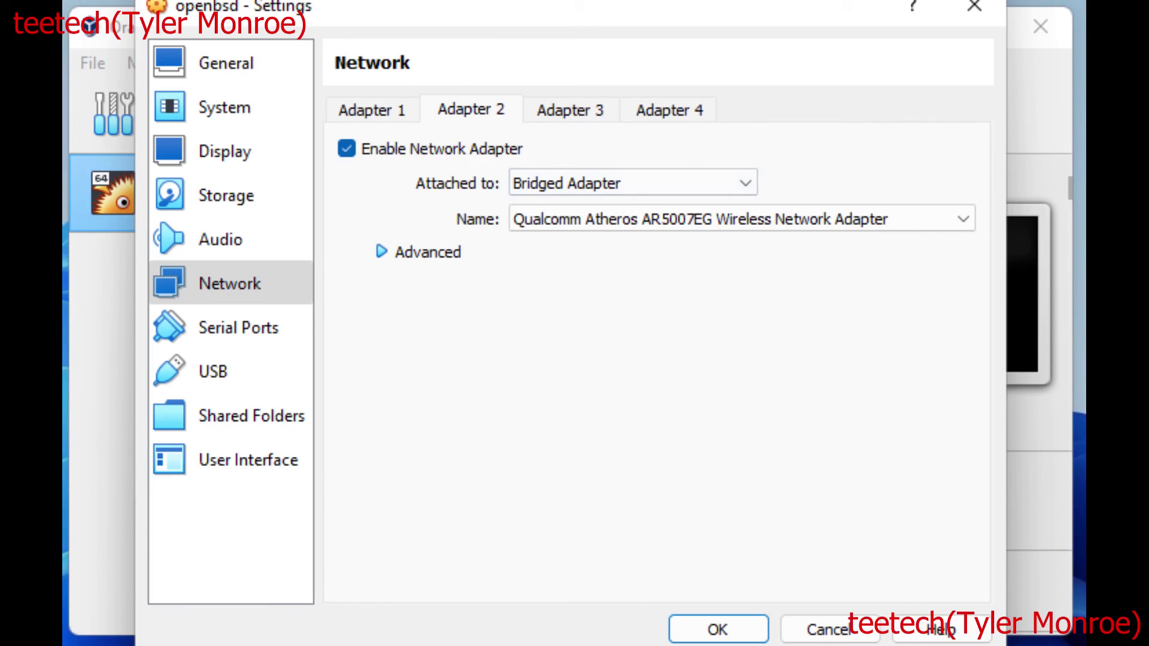
click(726, 624)
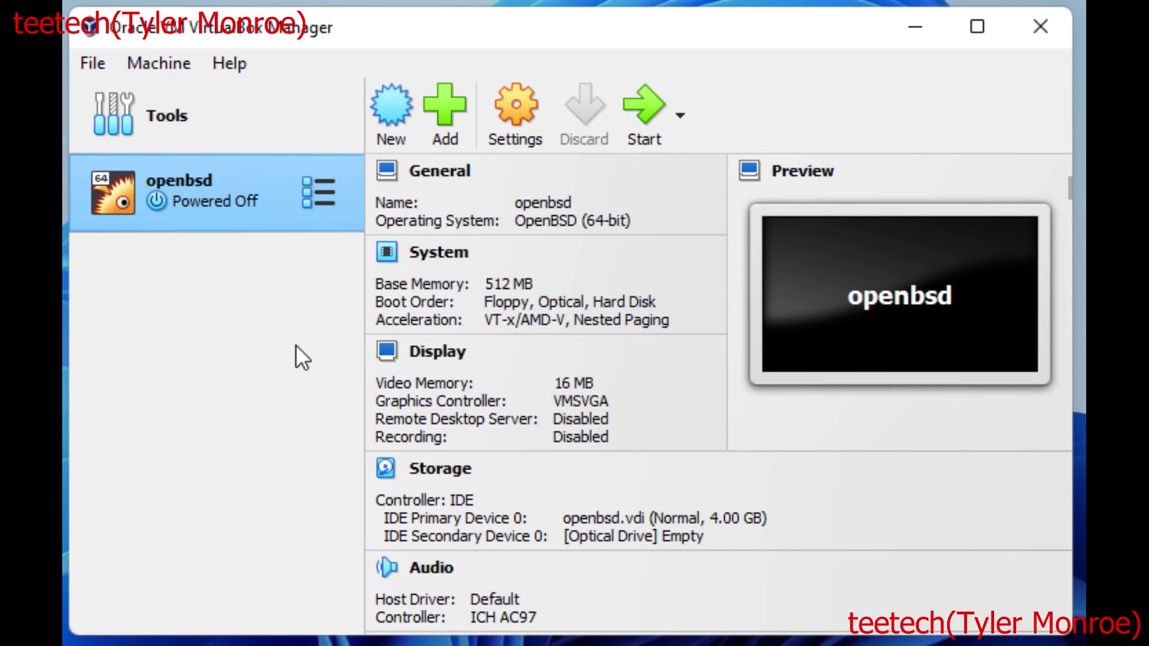